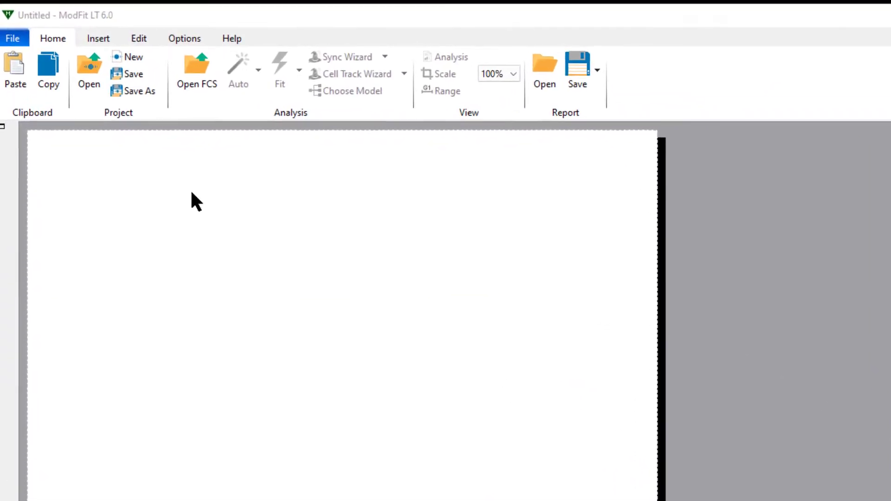
Step: Create a new Synchronized cell cycle project named Sync Wizard Tutorial with Copy Data Files turned on
{"action": "left_click", "coordinate": [135, 58]}
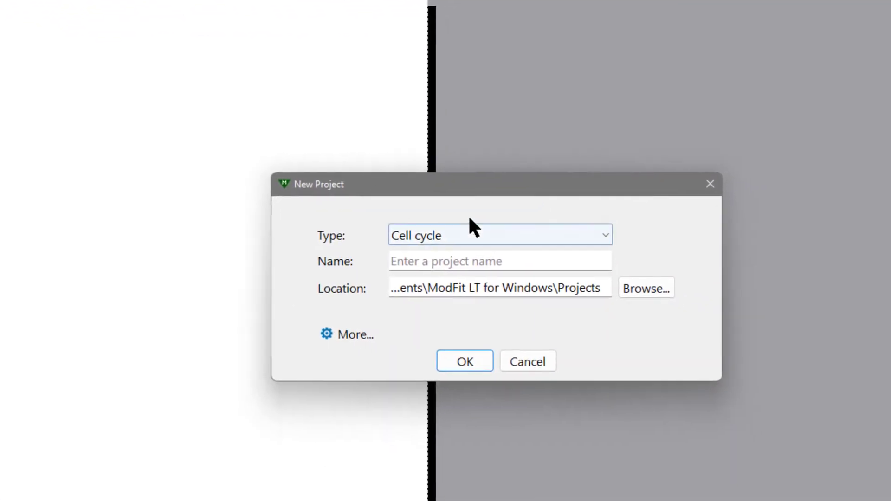
{"action": "left_click", "coordinate": [461, 236]}
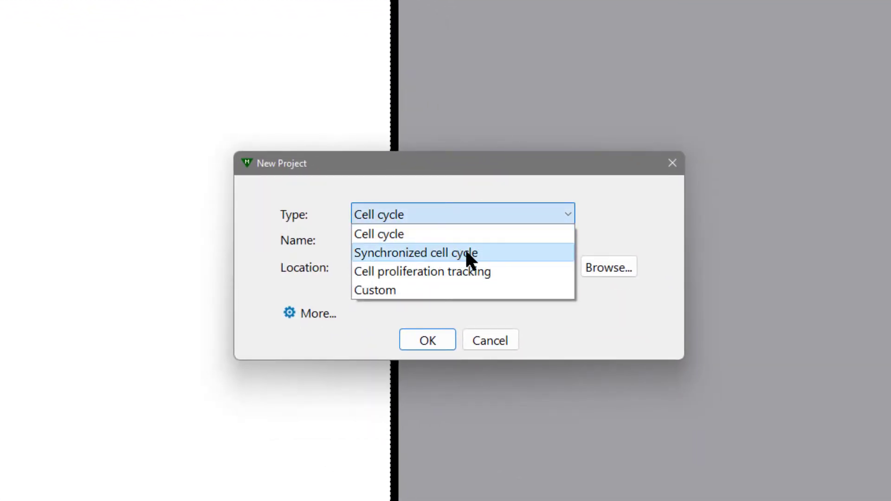
{"action": "left_click", "coordinate": [464, 252]}
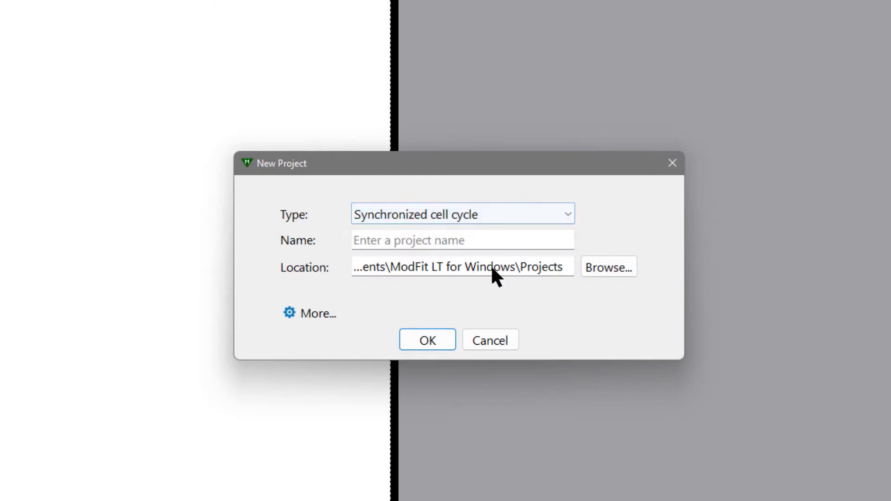
{"action": "left_click", "coordinate": [442, 240]}
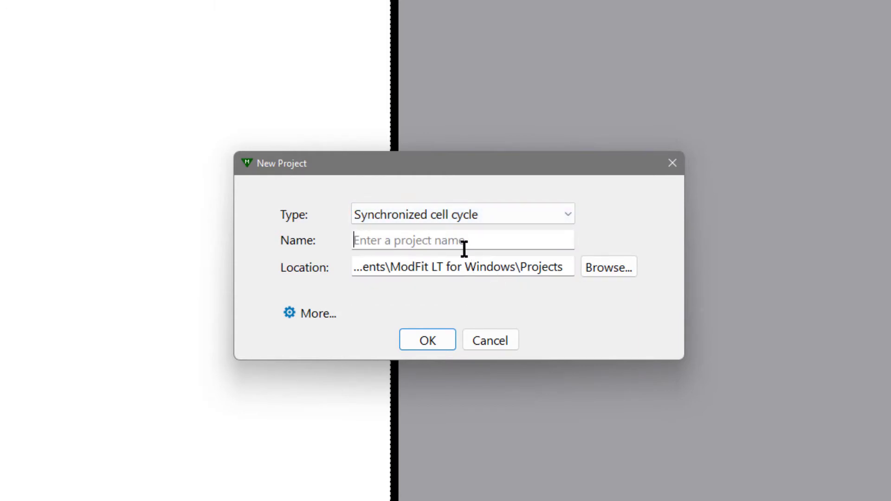
{"action": "type", "text": "Sy"}
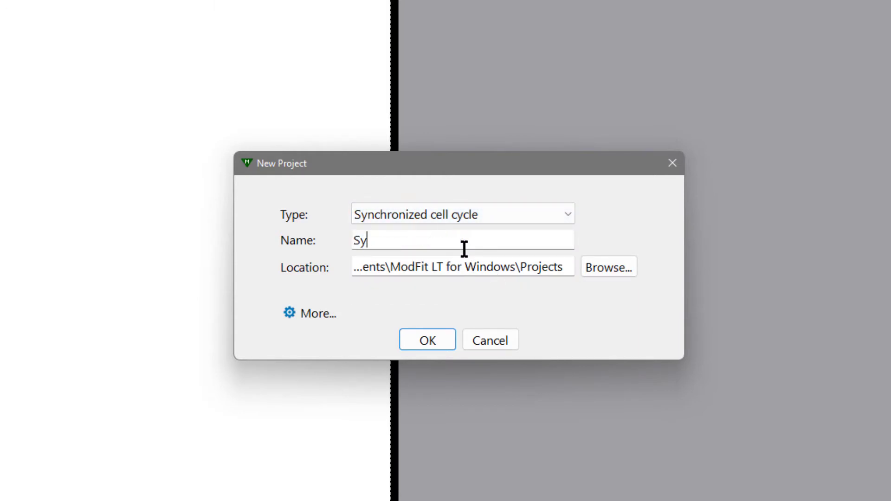
{"action": "type", "text": "nc Wizard Tut"}
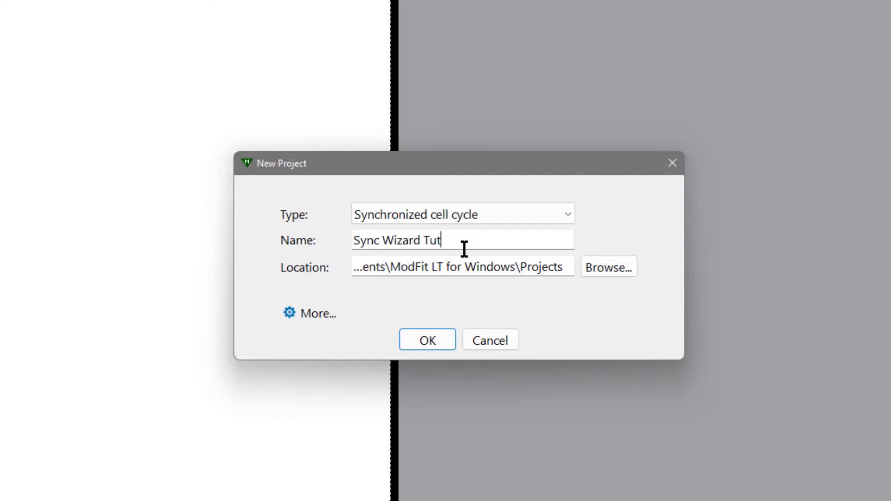
{"action": "type", "text": "orial"}
{"action": "left_click", "coordinate": [308, 316]}
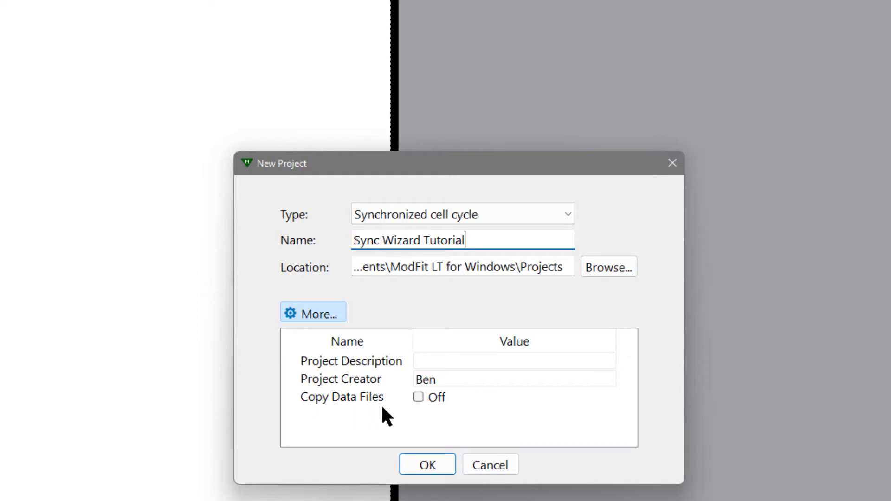
{"action": "left_click", "coordinate": [418, 397]}
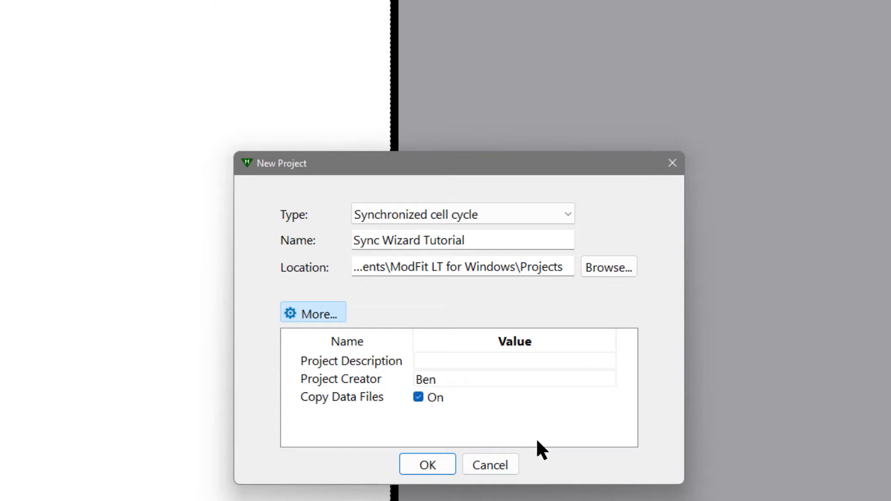
{"action": "left_click", "coordinate": [427, 465]}
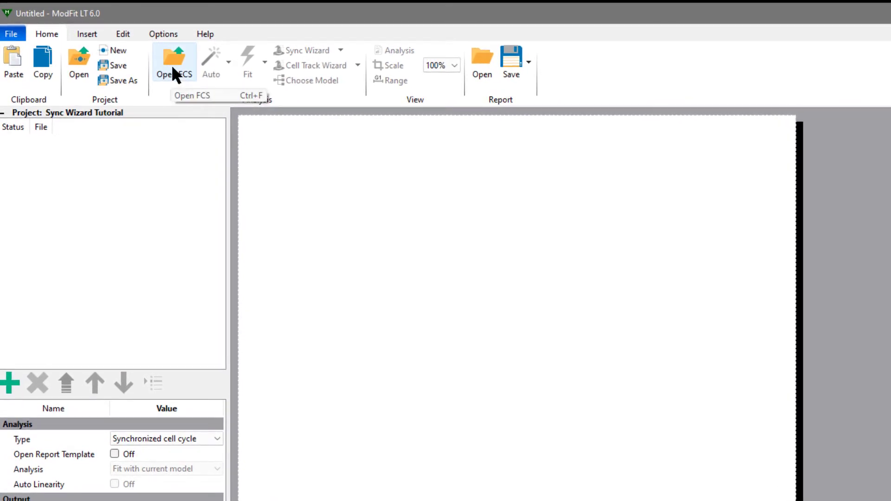
Step: Add the sample files cho074dn.fcs through cho080dn.fcs from the Sync folder to the project and turn on Save Report and Save PDF
{"action": "left_click", "coordinate": [169, 67]}
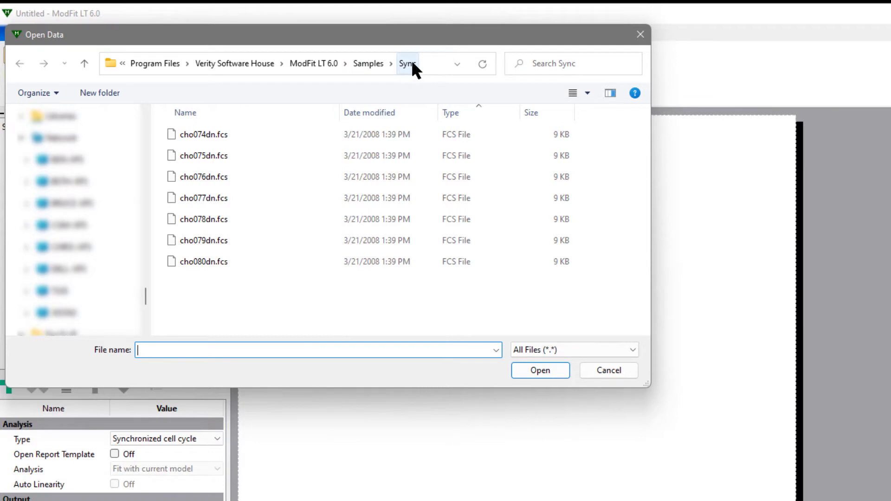
{"action": "left_click_drag", "start_coordinate": [287, 311], "coordinate": [169, 129]}
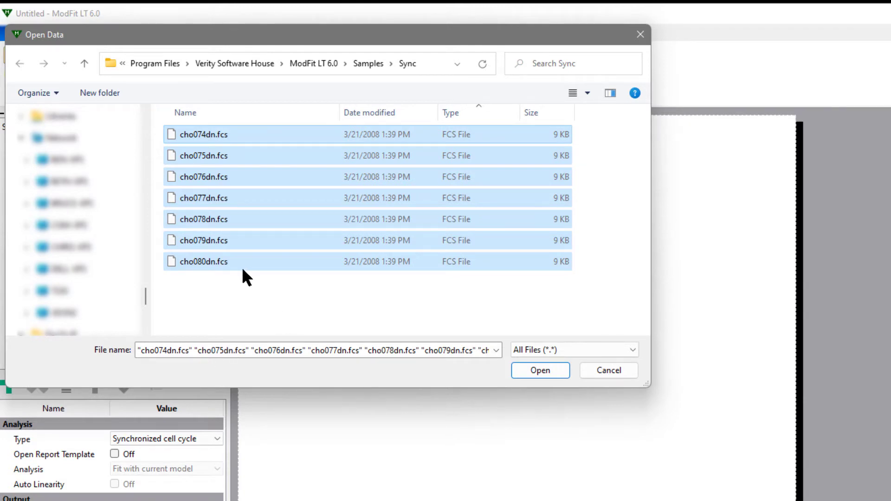
{"action": "left_click", "coordinate": [544, 370]}
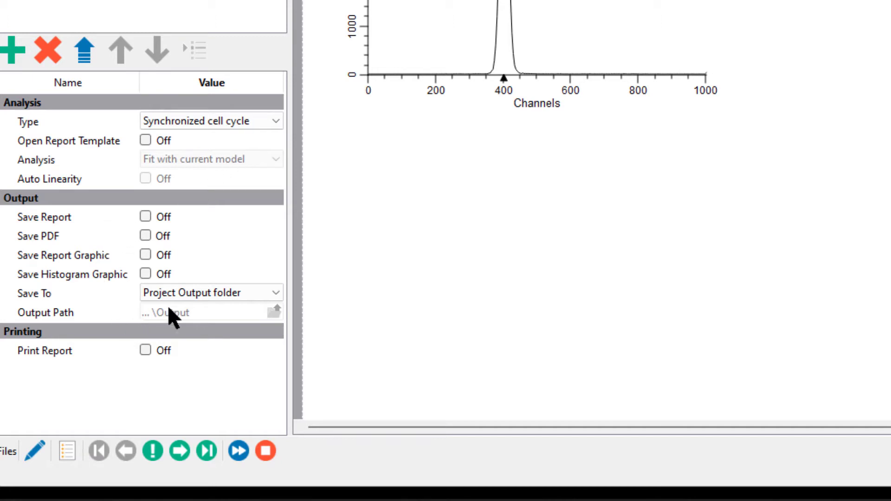
{"action": "left_click", "coordinate": [143, 216]}
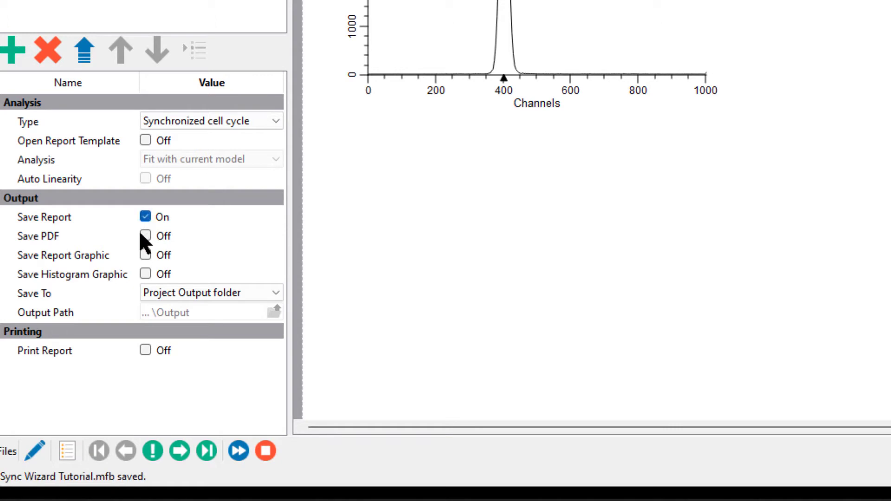
{"action": "left_click", "coordinate": [145, 235]}
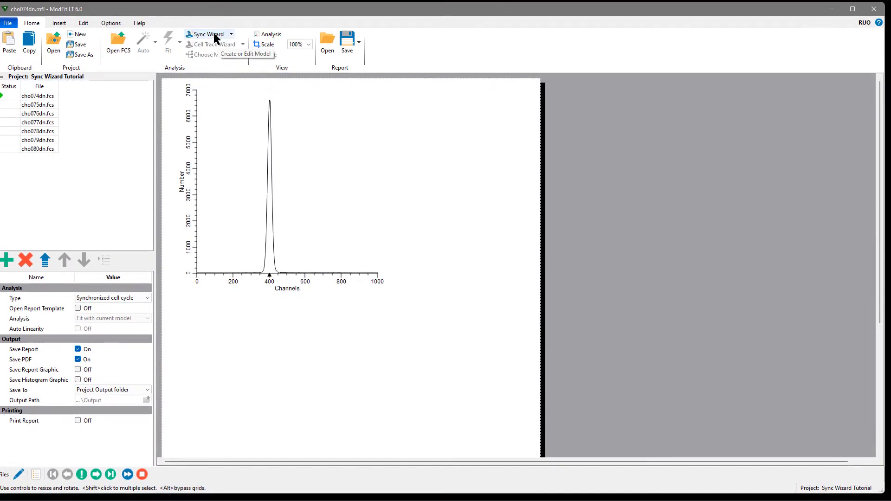
Step: Start a new synchronization model from scratch and choose Use the last G0-G1 position for when no G0-G1 peak is found
{"action": "left_click", "coordinate": [214, 37]}
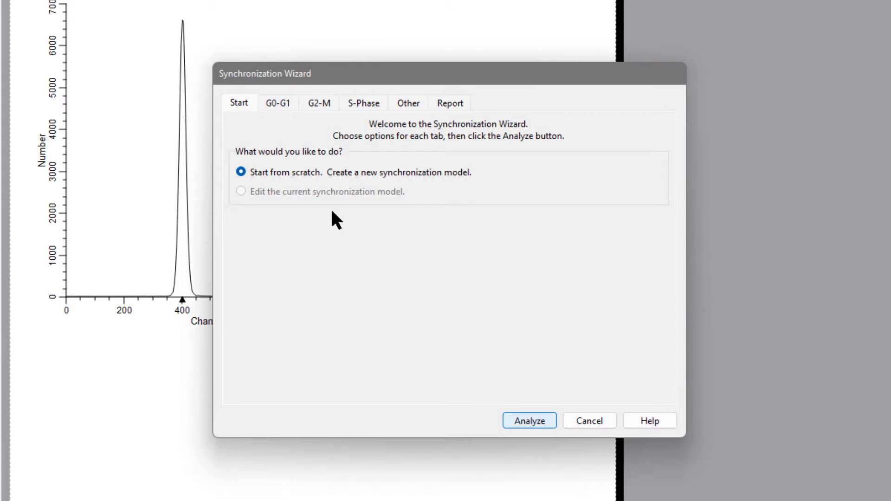
{"action": "left_click", "coordinate": [277, 104]}
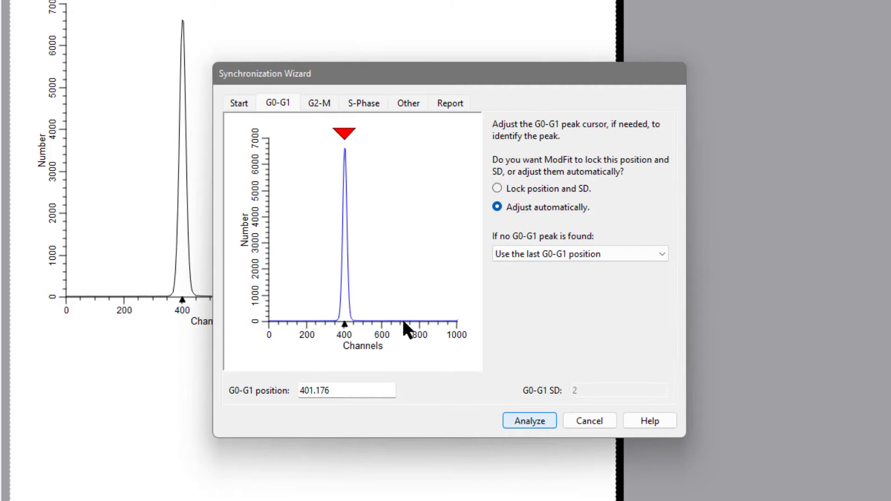
{"action": "left_click", "coordinate": [607, 255]}
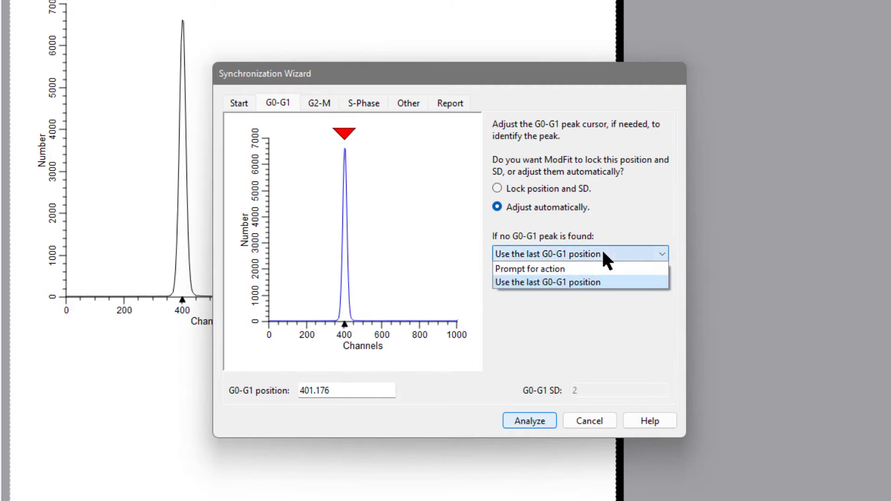
{"action": "left_click", "coordinate": [522, 282]}
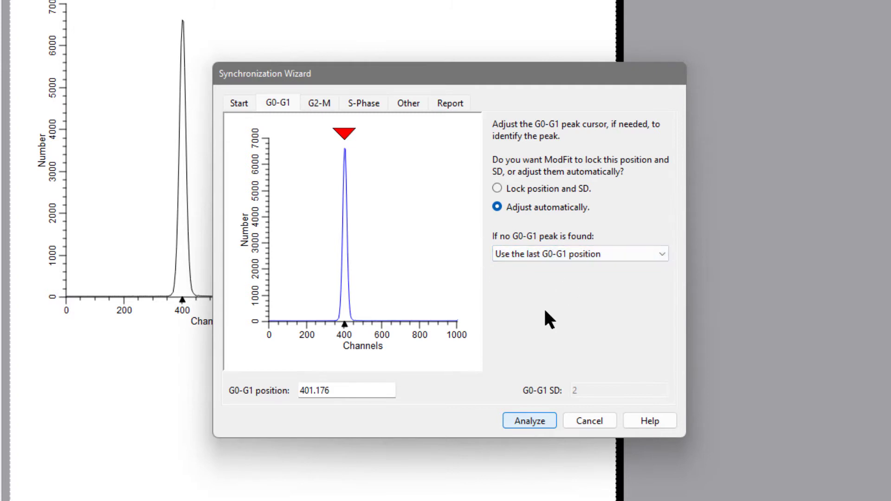
Step: Set the G2/G1 ratio of the synchronization model to 1.92
{"action": "left_click", "coordinate": [313, 104]}
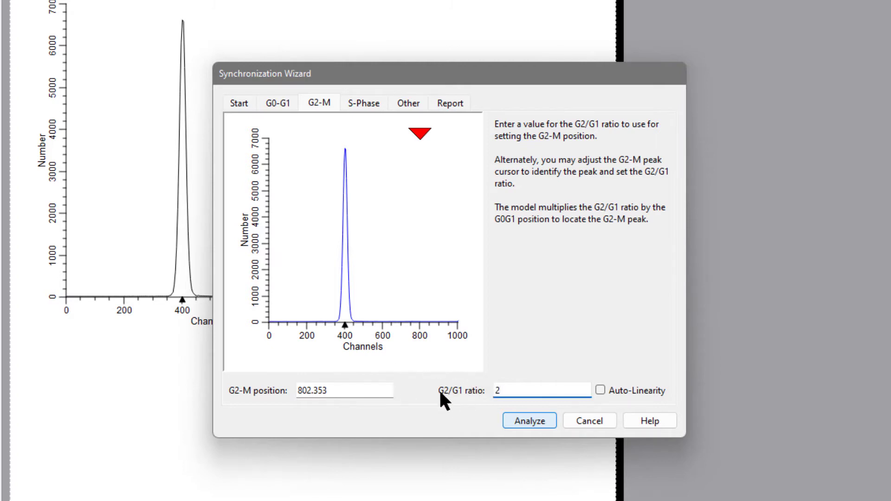
{"action": "double_click", "coordinate": [505, 387]}
{"action": "type", "text": "1.92"}
Step: Keep three equally spaced rectangular S-Phase compartments and the default debris, aggregate and report options, and analyze cho074dn.fcs with the model
{"action": "left_click", "coordinate": [361, 99]}
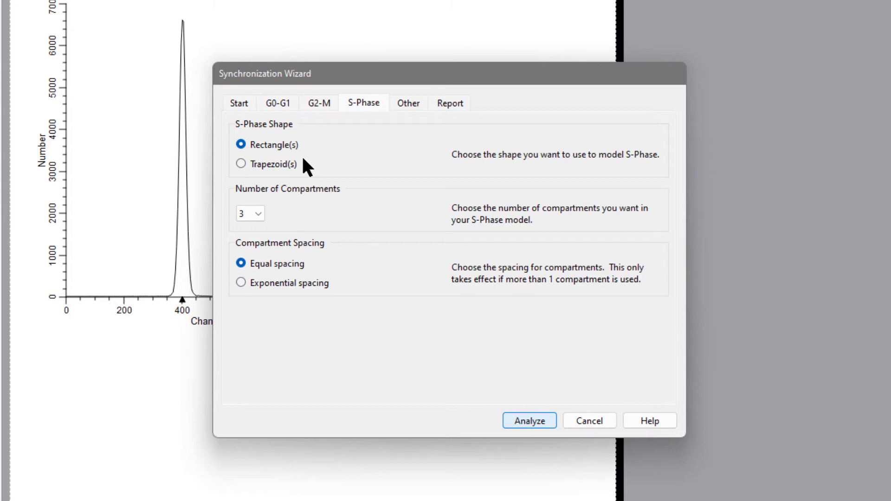
{"action": "left_click", "coordinate": [257, 209]}
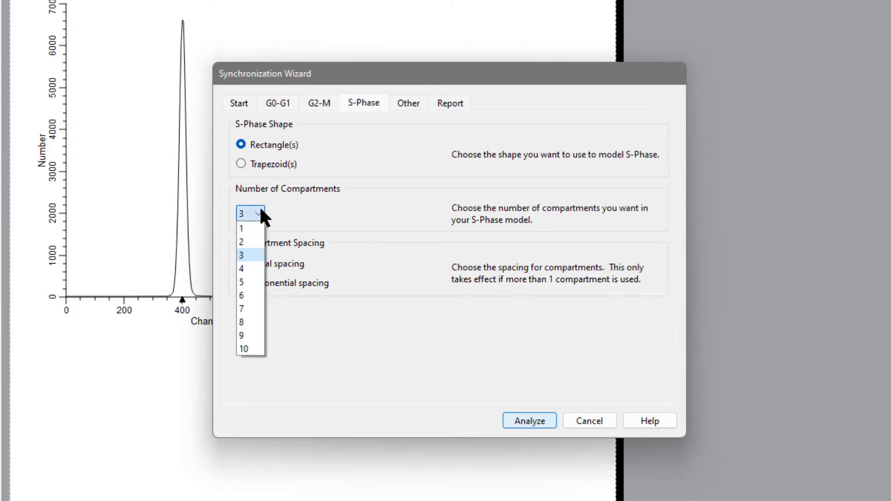
{"action": "left_click", "coordinate": [260, 209]}
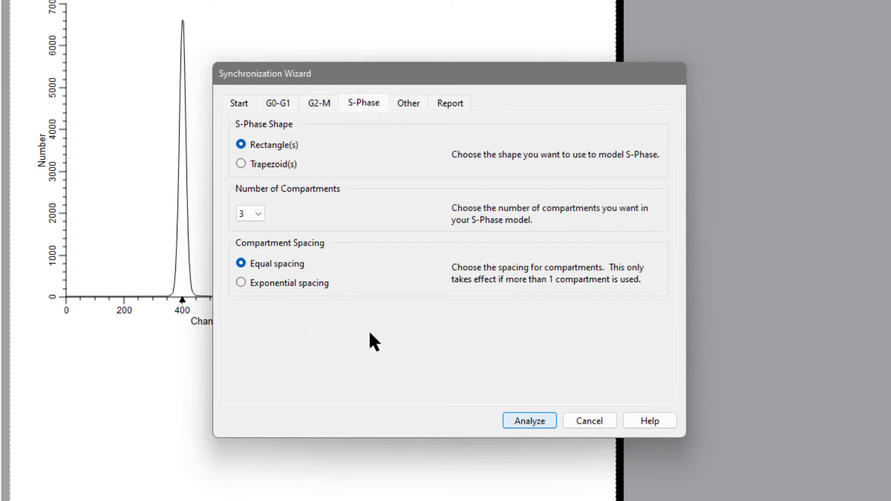
{"action": "left_click", "coordinate": [404, 104]}
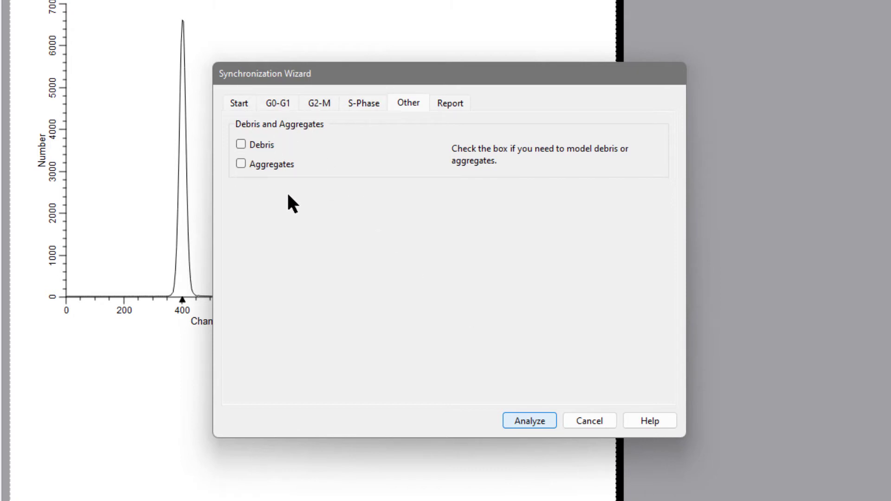
{"action": "left_click", "coordinate": [453, 104]}
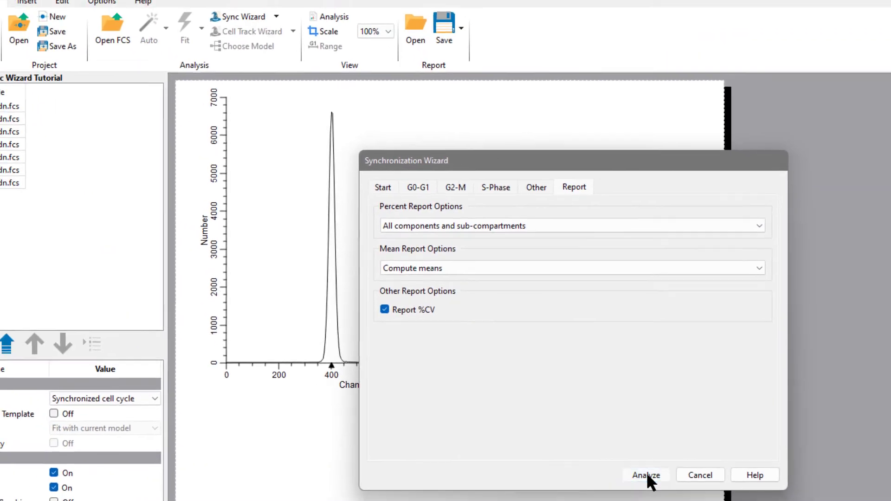
{"action": "left_click", "coordinate": [648, 473]}
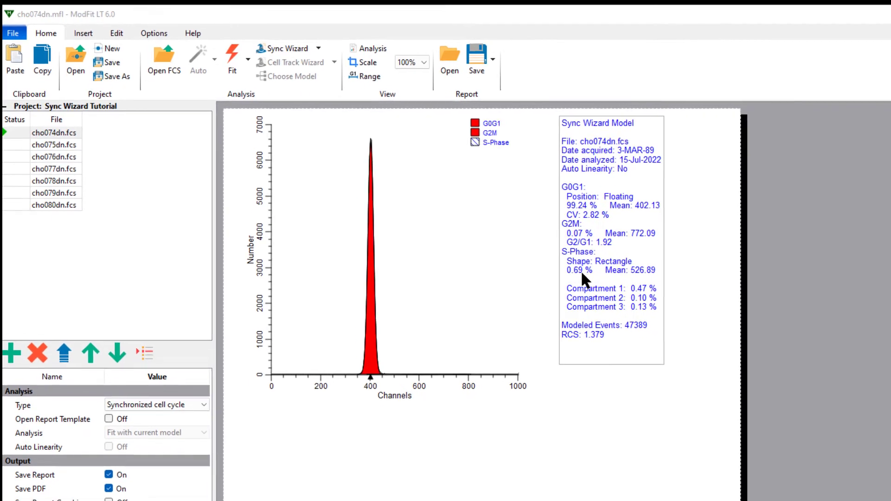
{"action": "left_click", "coordinate": [436, 198]}
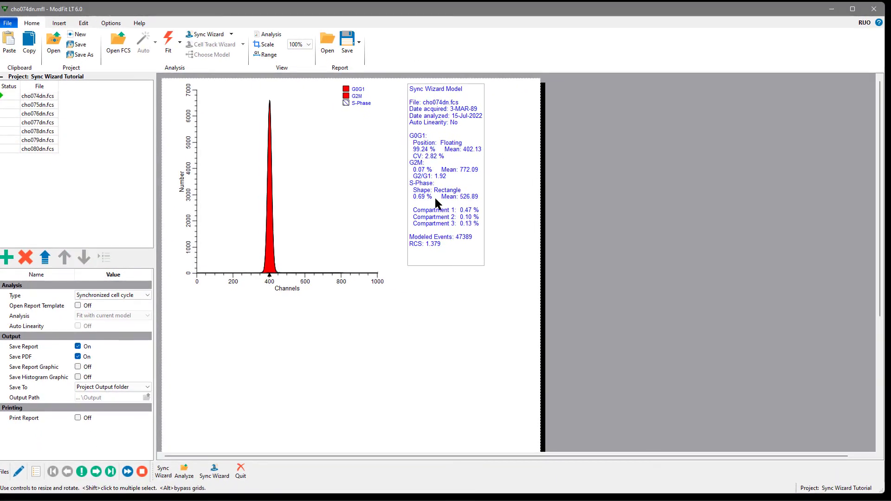
{"action": "left_click", "coordinate": [381, 320]}
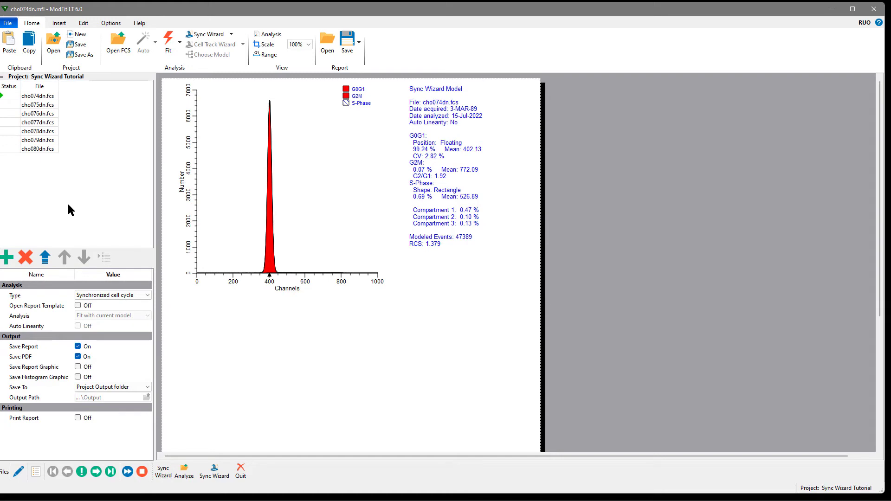
Step: Add the analysis result fields to the Sync Wizard Tutorial database with the Database Wizard
{"action": "left_click", "coordinate": [83, 24]}
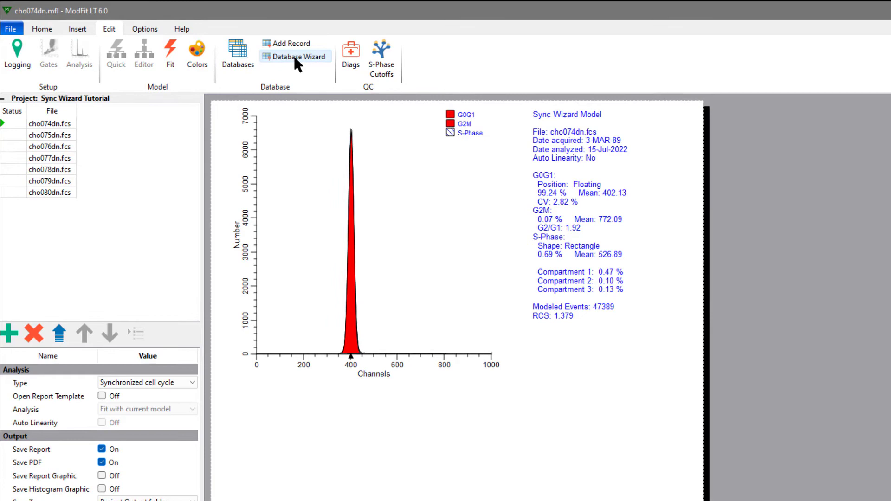
{"action": "left_click", "coordinate": [294, 54]}
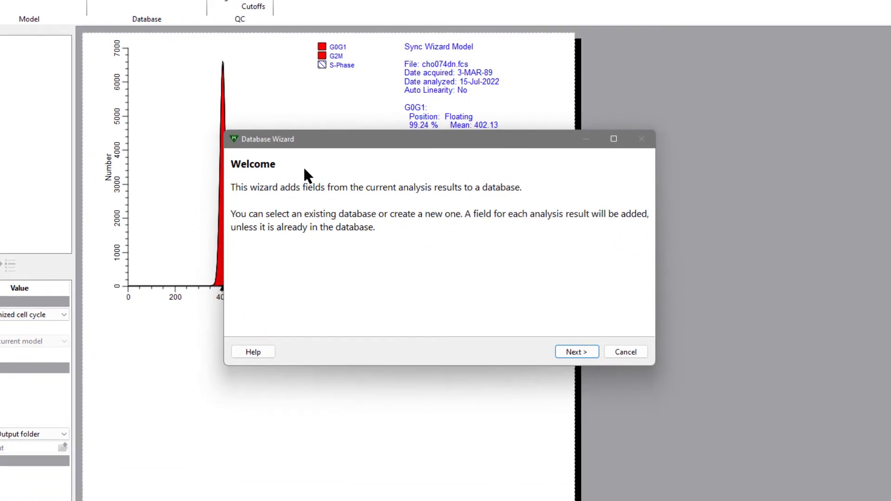
{"action": "left_click", "coordinate": [580, 353]}
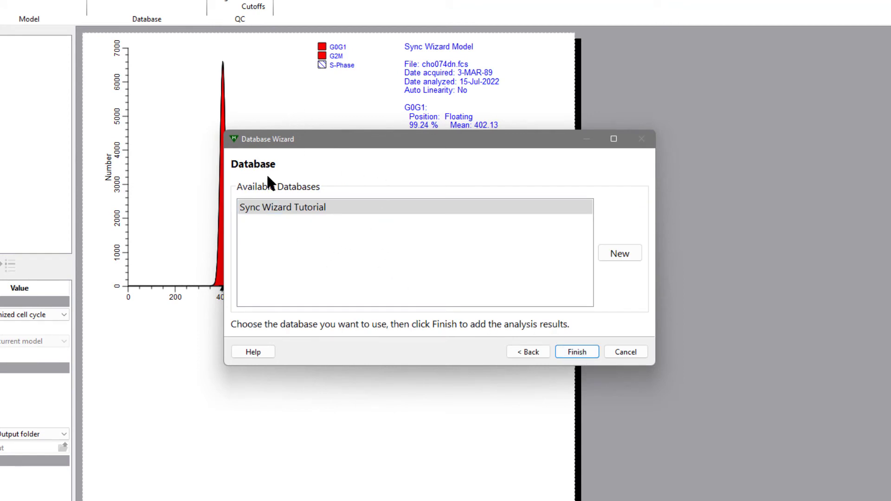
{"action": "left_click", "coordinate": [251, 210]}
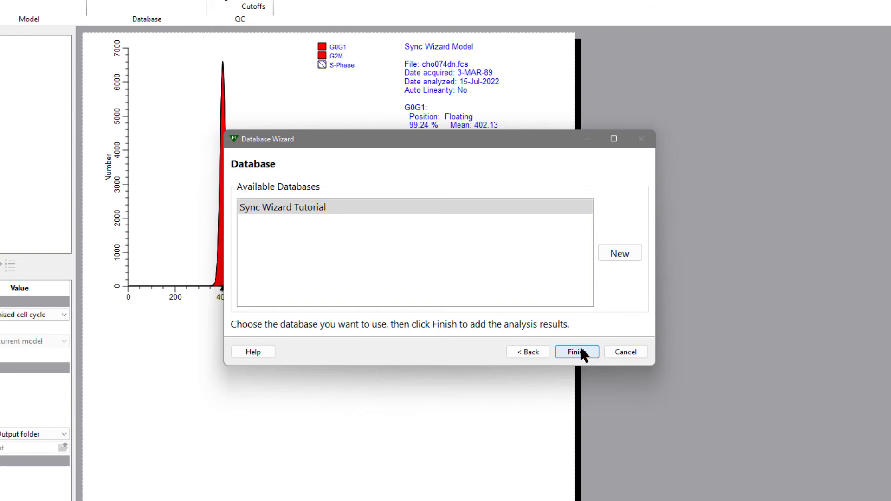
{"action": "left_click", "coordinate": [581, 352]}
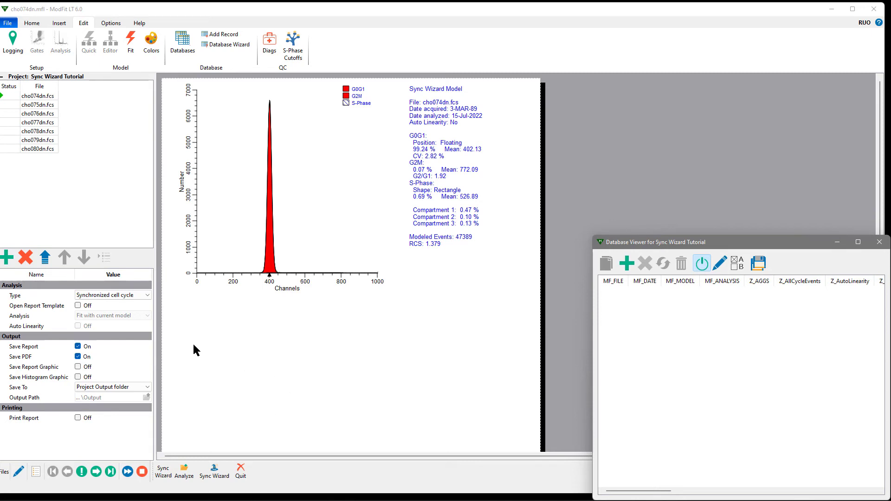
Step: Process cho074dn.fcs in the project with the current model and advance to cho075dn.fcs
{"action": "left_click", "coordinate": [82, 473]}
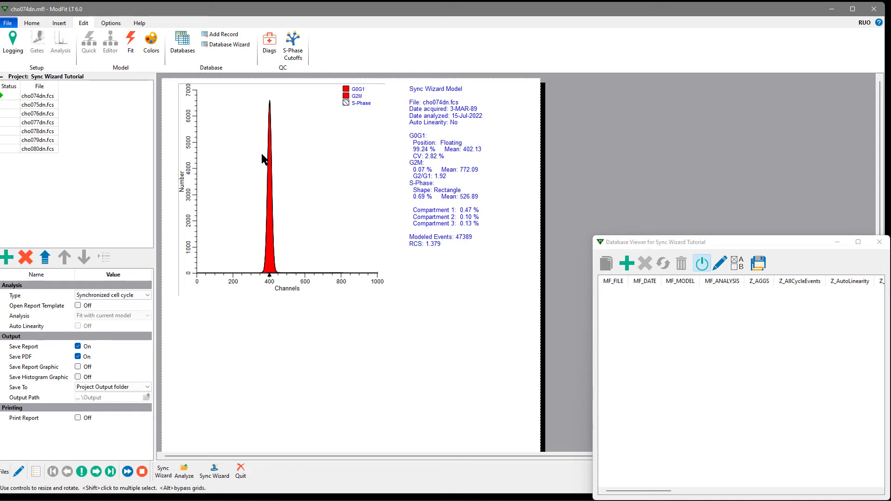
{"action": "left_click", "coordinate": [96, 472]}
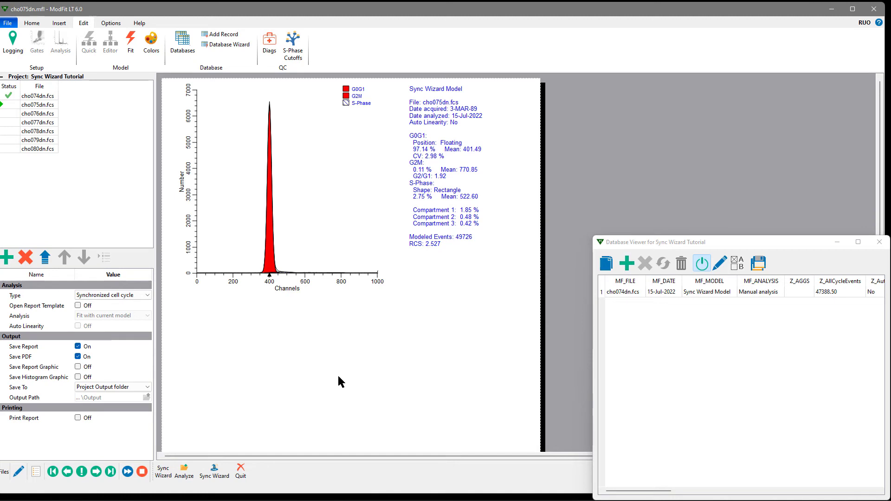
{"action": "left_click", "coordinate": [296, 289]}
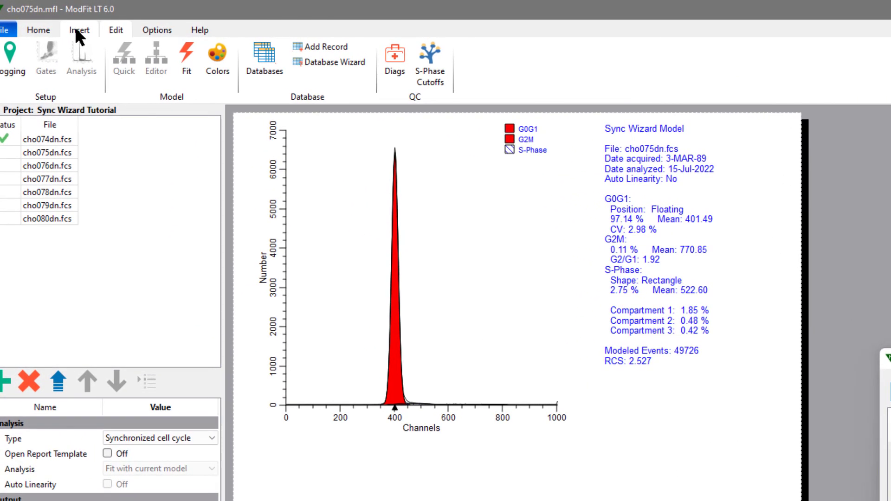
Step: Insert a Y Zoom graph into the cho075dn.fcs report, below the main histogram
{"action": "left_click", "coordinate": [77, 28]}
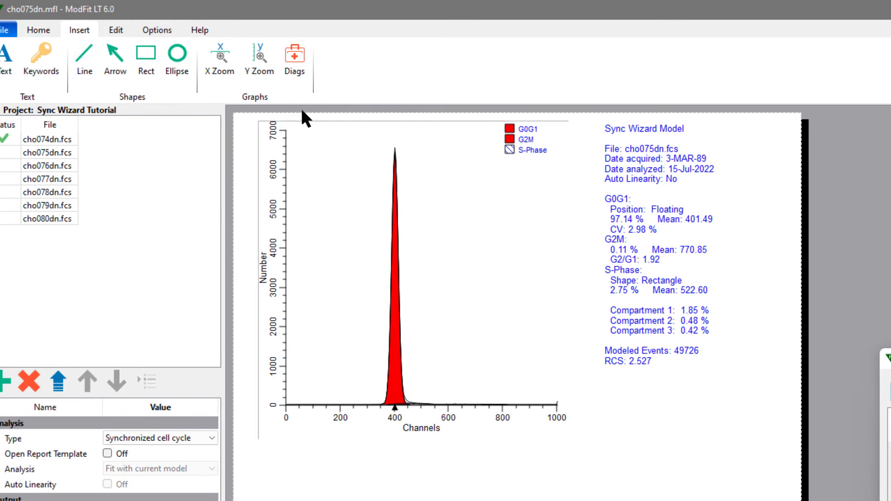
{"action": "left_click", "coordinate": [260, 56]}
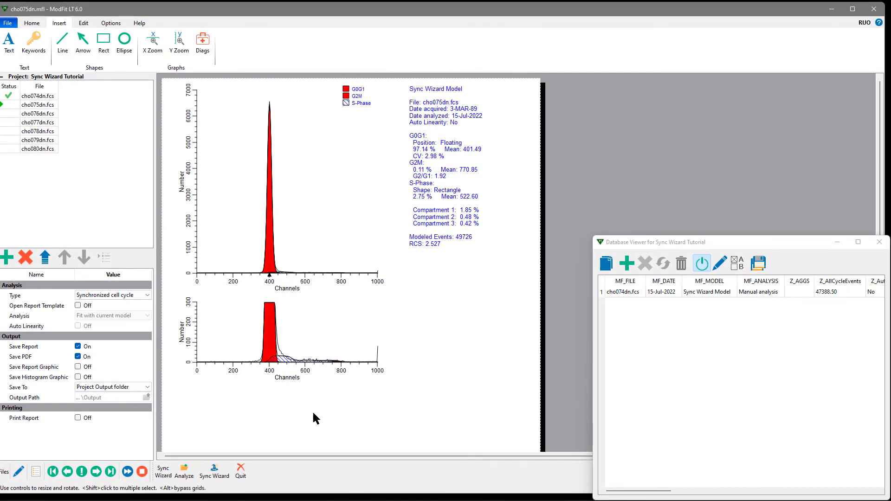
Step: Process the project files cho075dn.fcs through cho080dn.fcs one at a time with the current model, saving each one's report and database record
{"action": "left_click", "coordinate": [96, 471]}
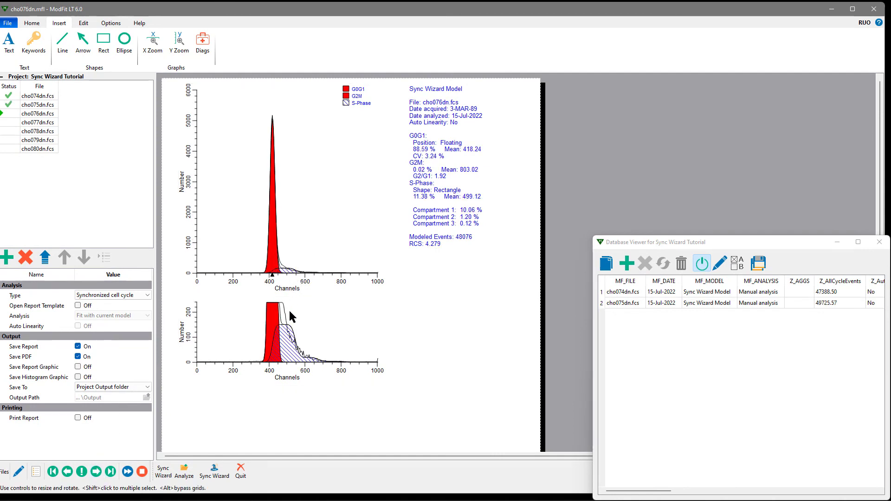
{"action": "left_click", "coordinate": [96, 473]}
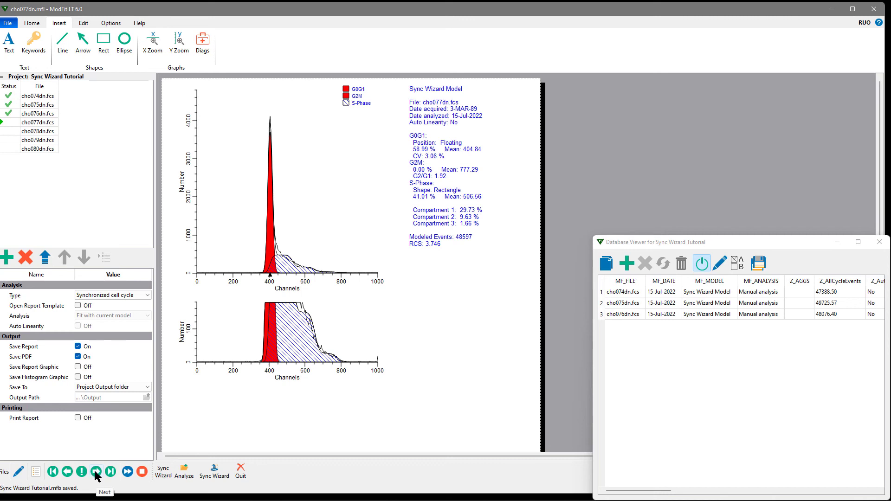
{"action": "left_click", "coordinate": [96, 472]}
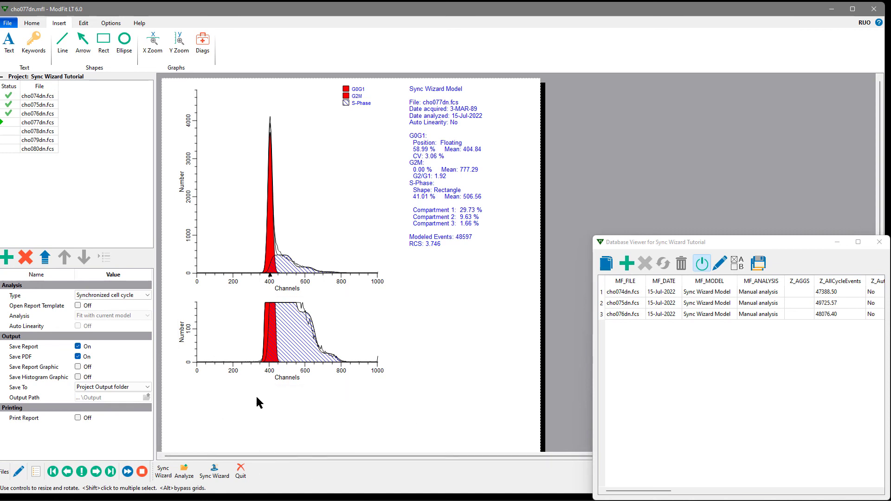
{"action": "left_click", "coordinate": [96, 471]}
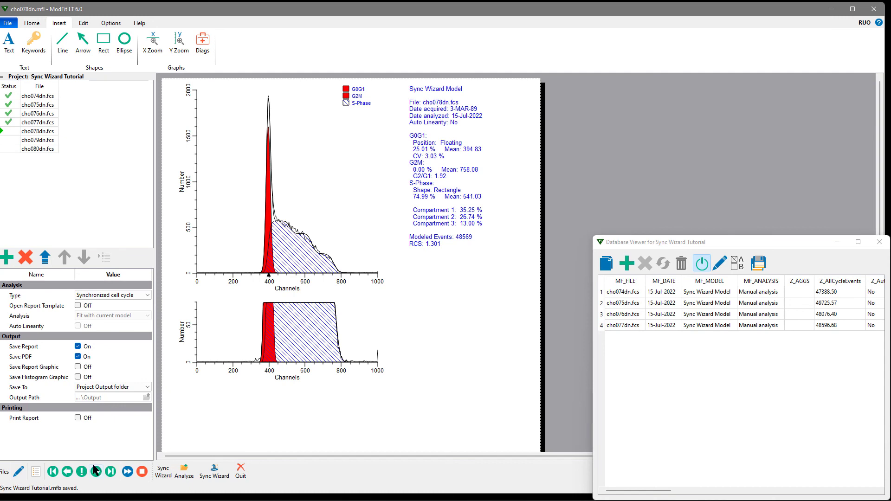
{"action": "left_click", "coordinate": [96, 472]}
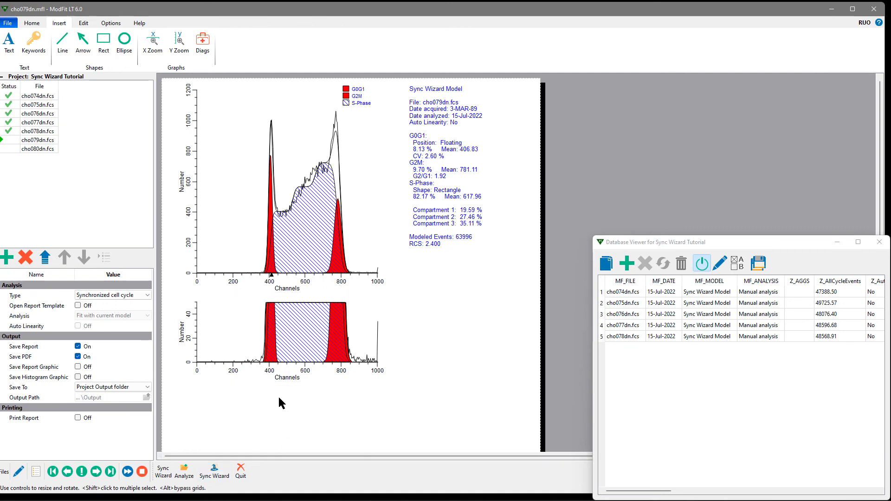
{"action": "left_click", "coordinate": [97, 472]}
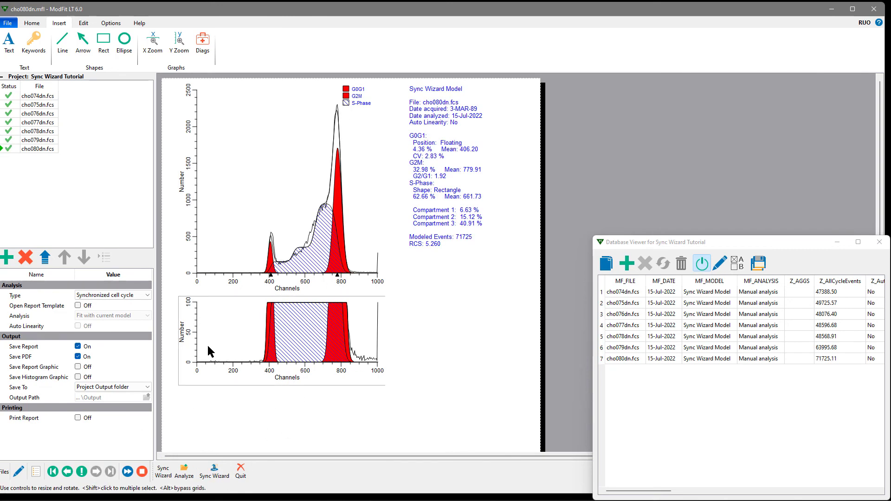